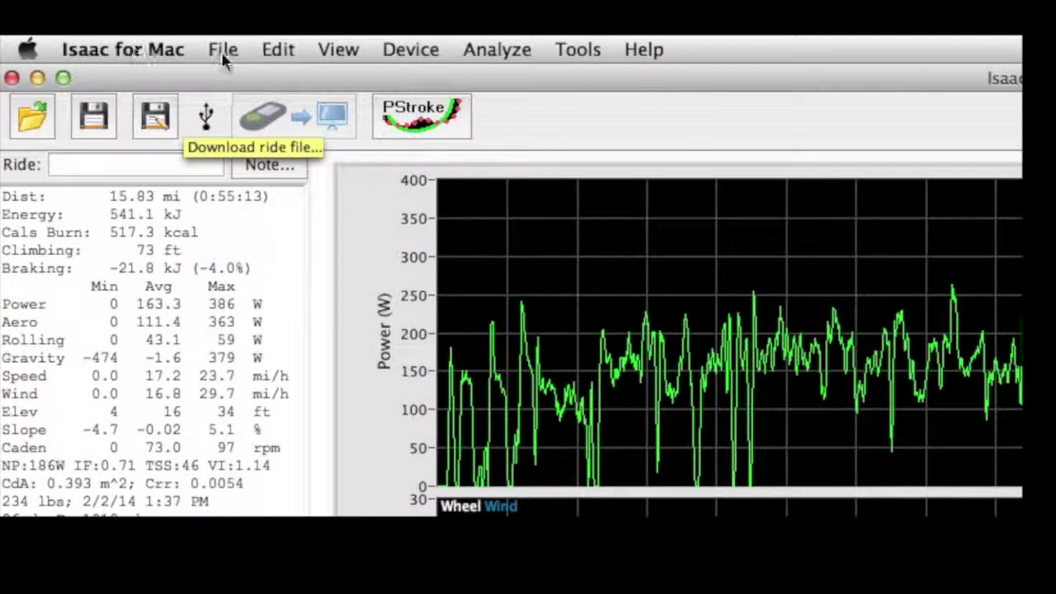
pyautogui.click(646, 52)
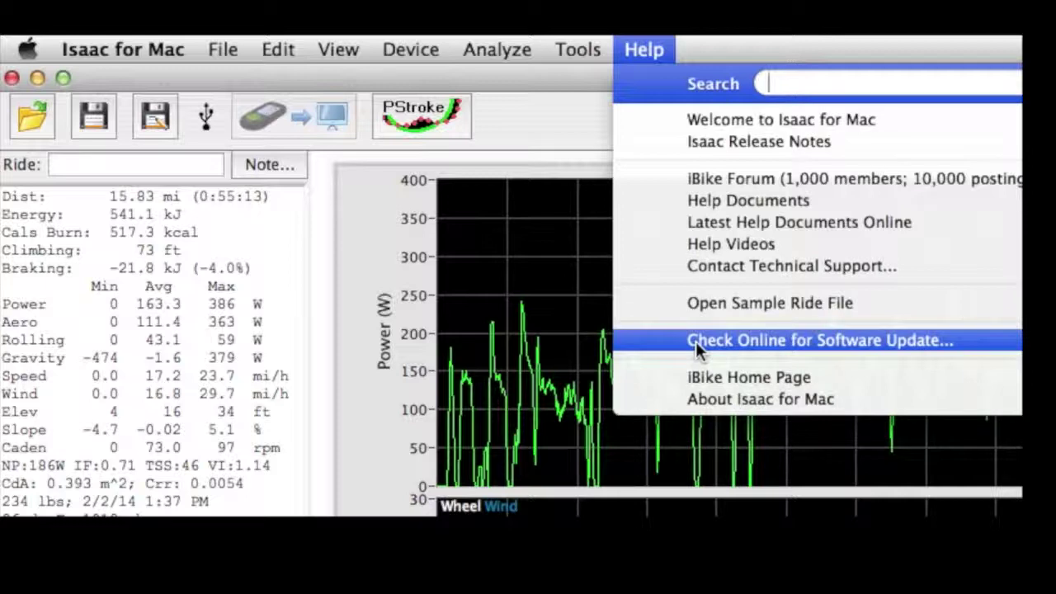
pyautogui.click(861, 504)
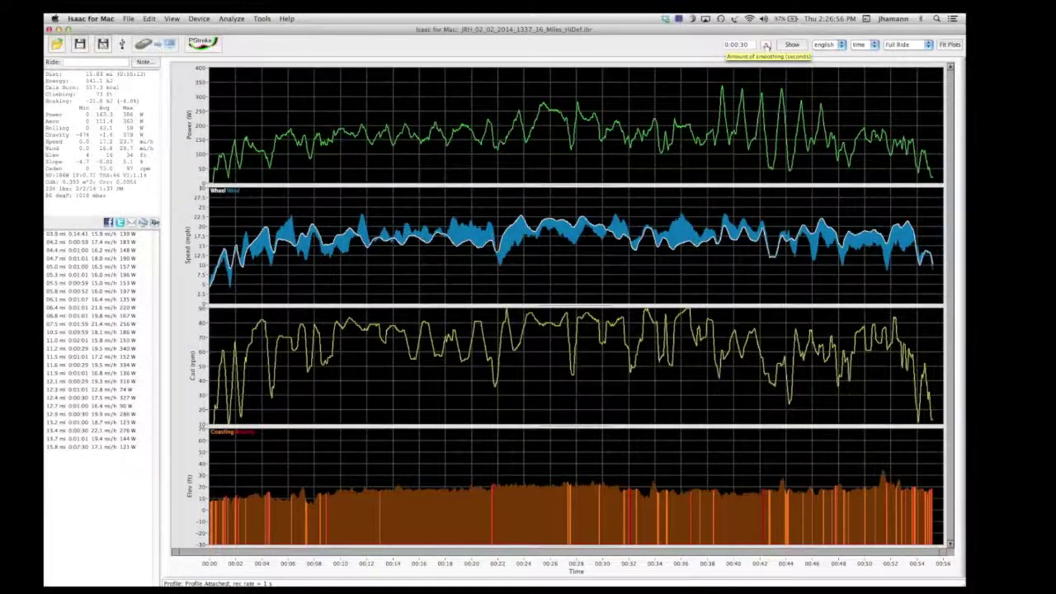
# Compare the ride plots with smoothing at 5 seconds and at 30 seconds, leaving the smoothing at 5 seconds.
pyautogui.click(766, 47)
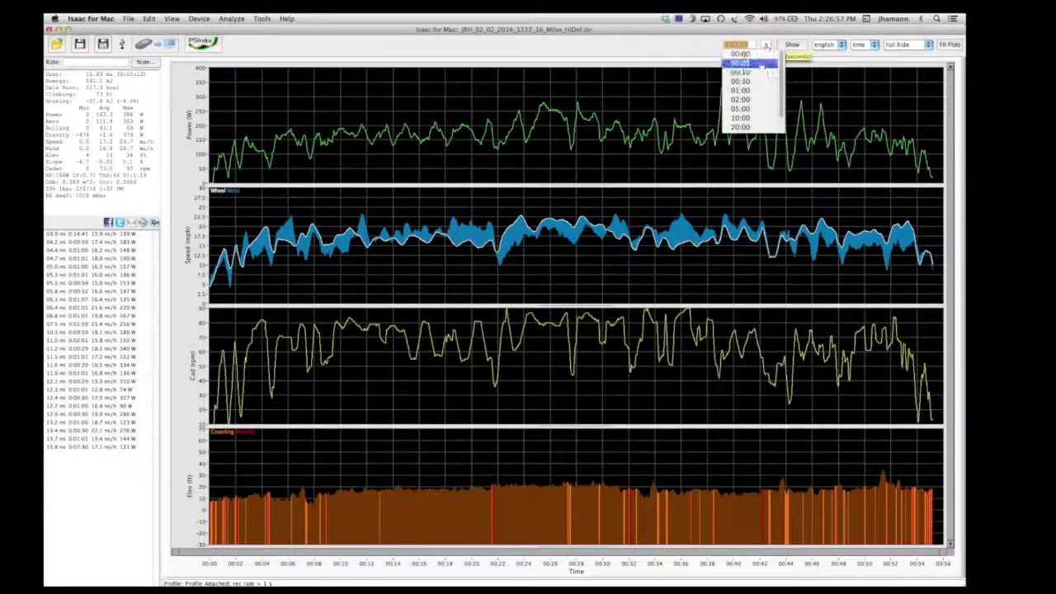
pyautogui.click(752, 63)
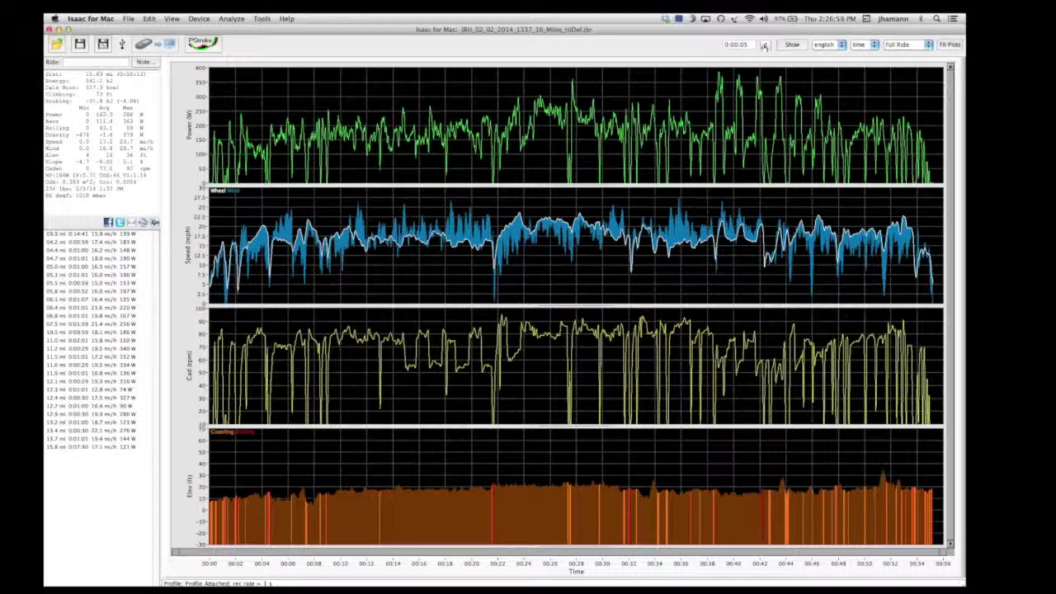
pyautogui.click(765, 46)
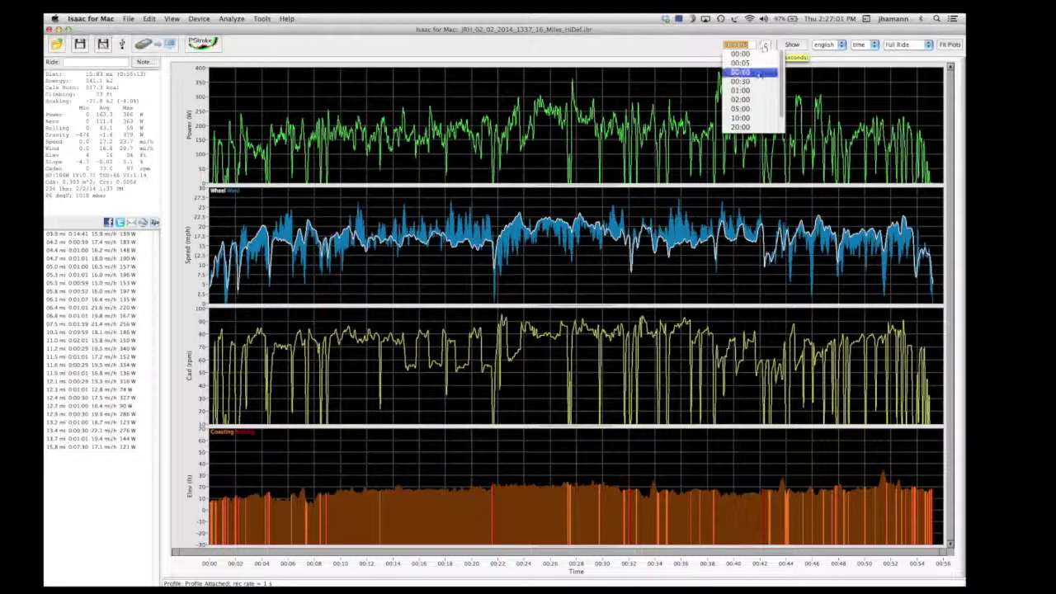
pyautogui.click(760, 82)
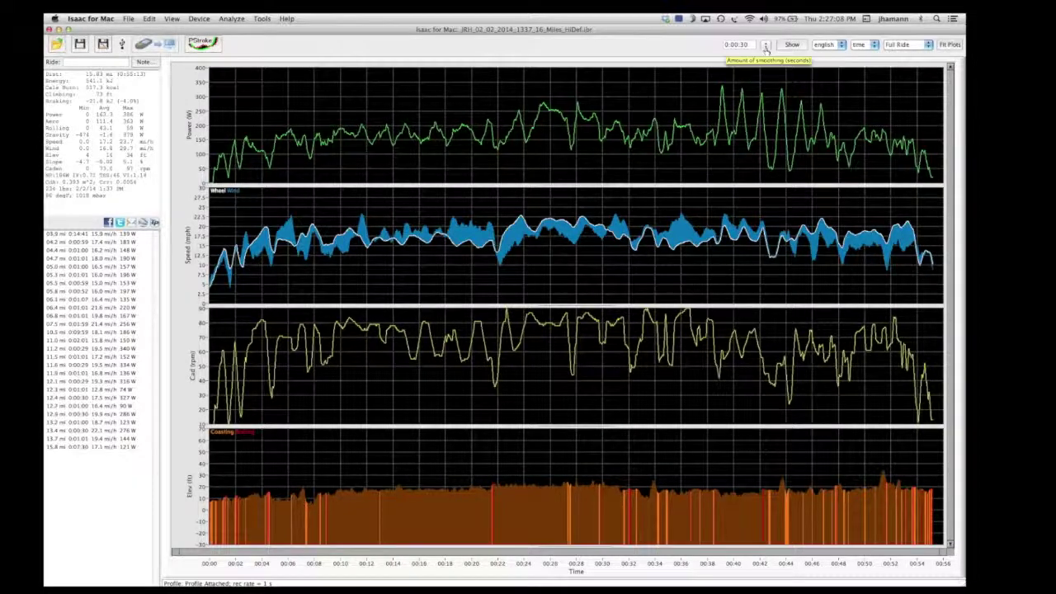
pyautogui.click(766, 47)
pyautogui.click(763, 66)
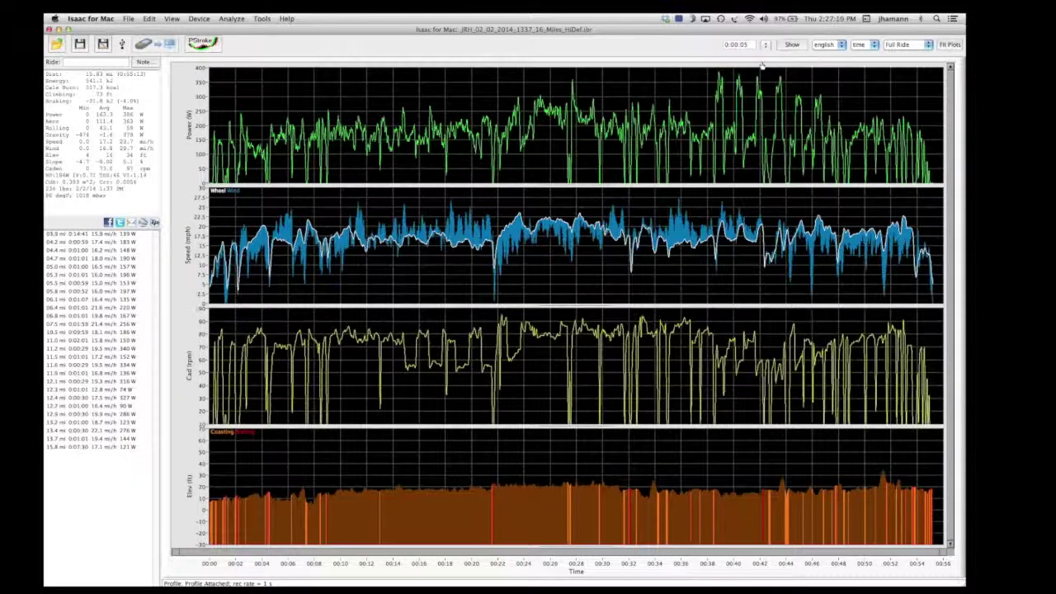
# Try the other measurement system for the ride plots and return the units to english.
pyautogui.click(828, 45)
pyautogui.click(831, 52)
pyautogui.click(826, 45)
pyautogui.click(830, 36)
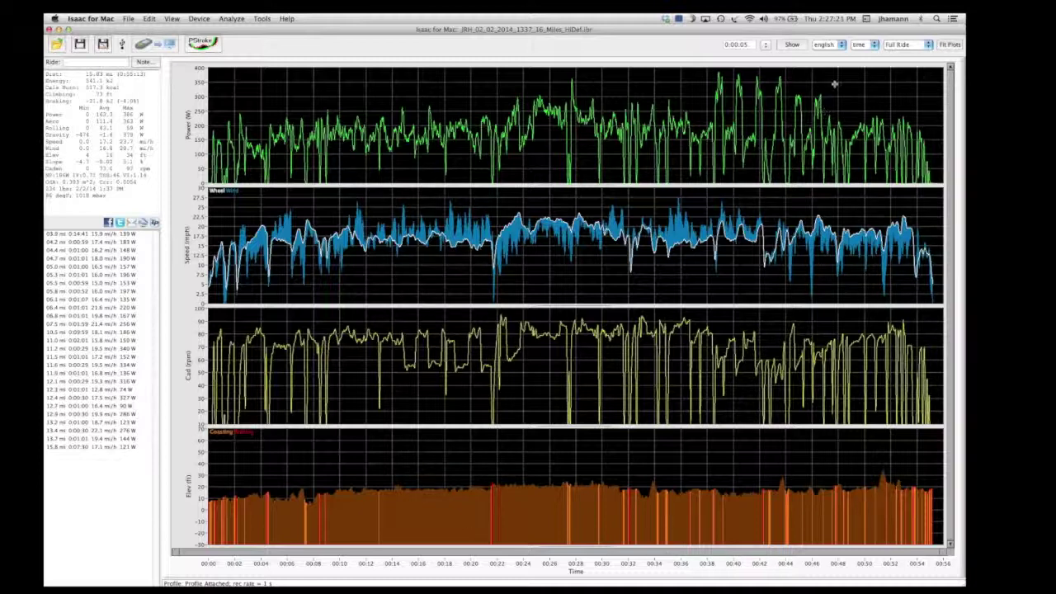
# Plot the ride data against distance instead of time.
pyautogui.click(862, 45)
pyautogui.click(865, 51)
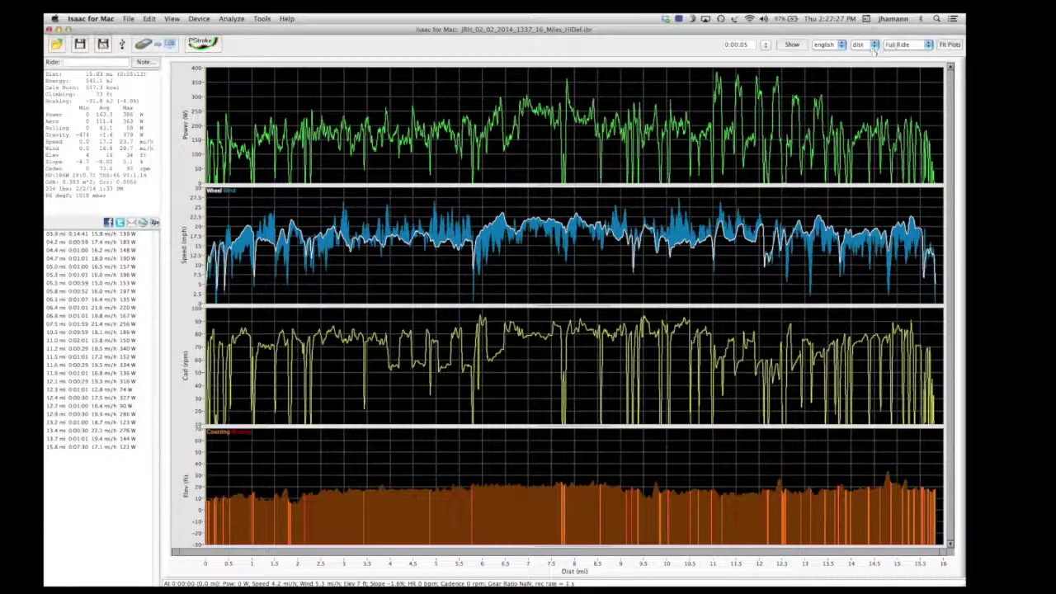
# Examine the ride in a 2 mi window moved to the stretch around mile 7, and restore the full ride view.
pyautogui.click(901, 47)
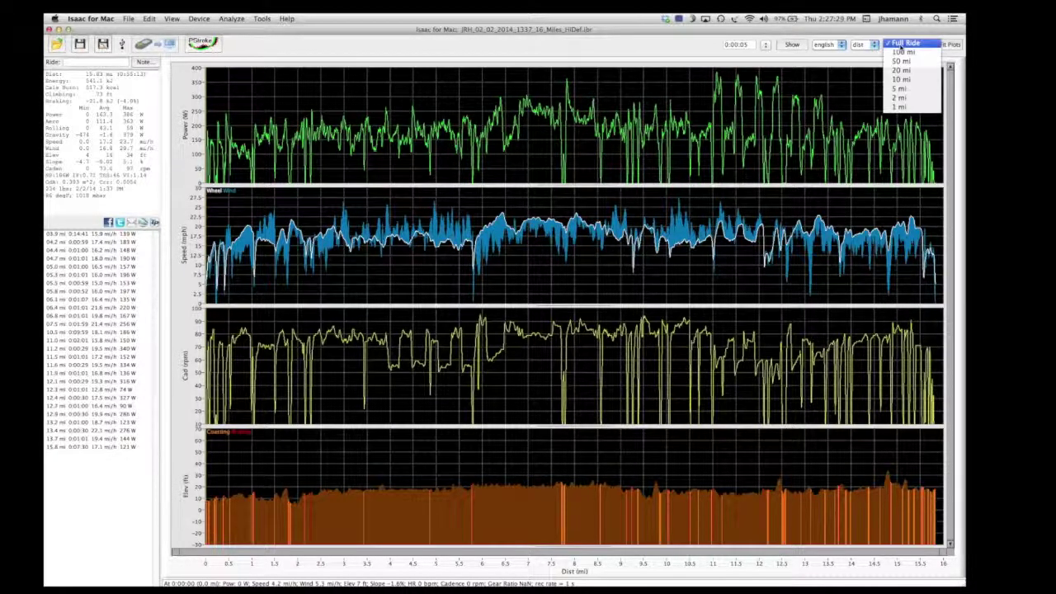
pyautogui.click(900, 99)
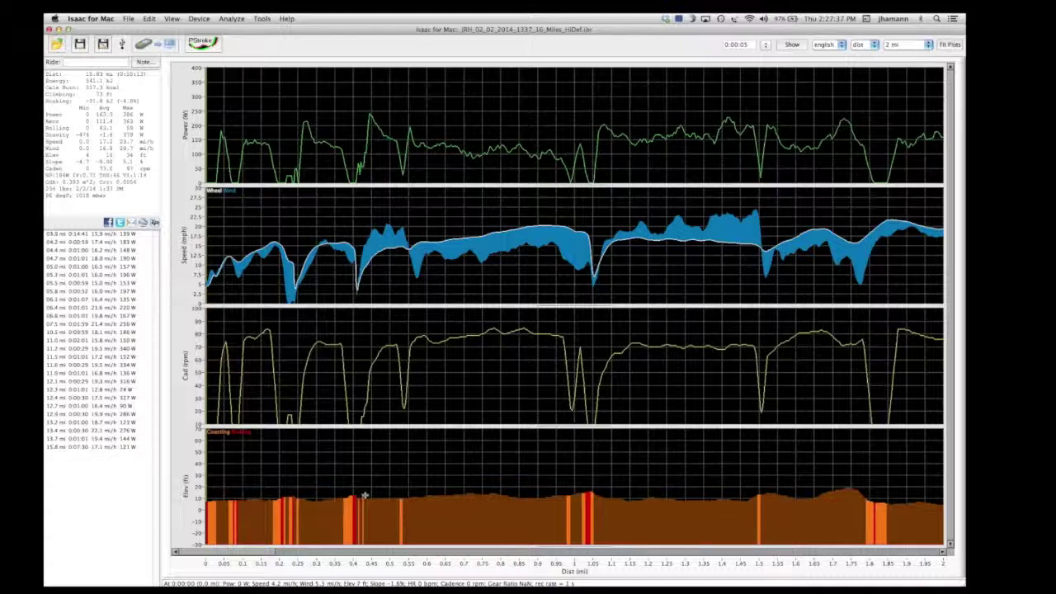
pyautogui.click(245, 559)
pyautogui.moveTo(245, 559); pyautogui.dragTo(549, 568)
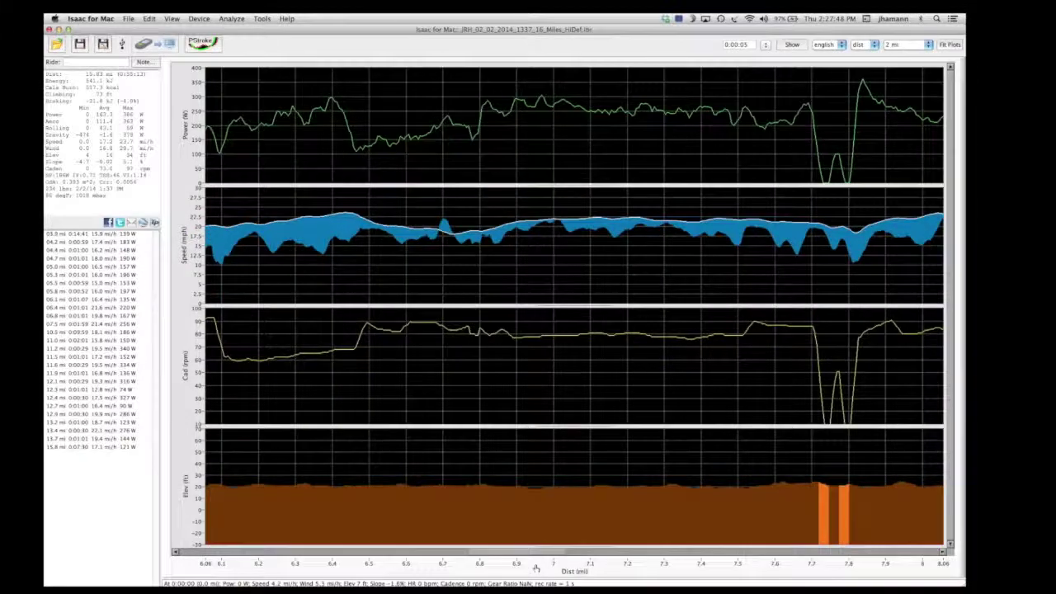
pyautogui.click(908, 44)
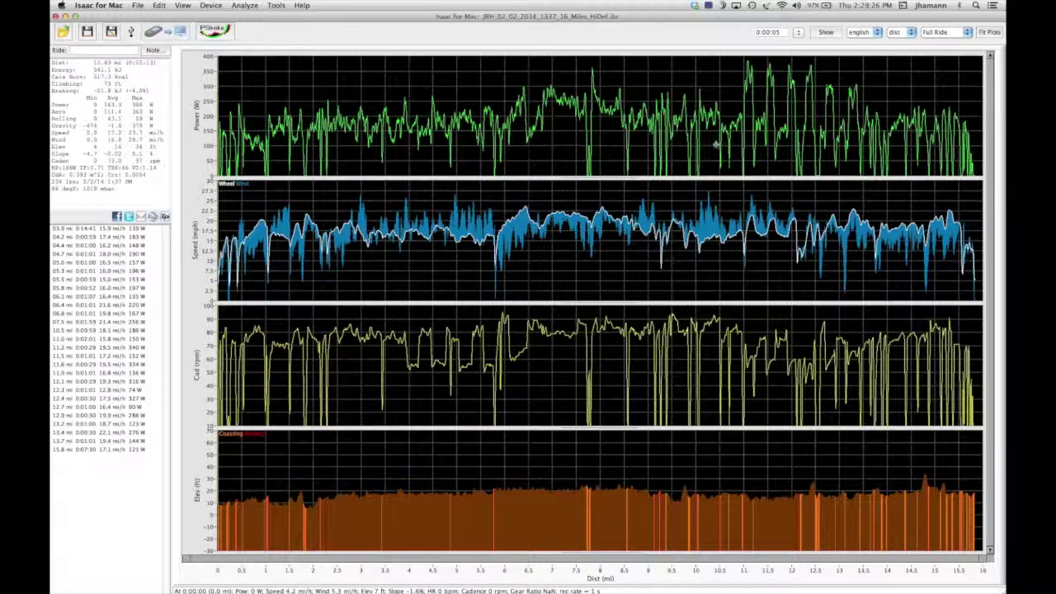
# Select about 0.26 mi of the ride just past mile 11 to read its statistics, and clear the selection.
pyautogui.click(742, 97)
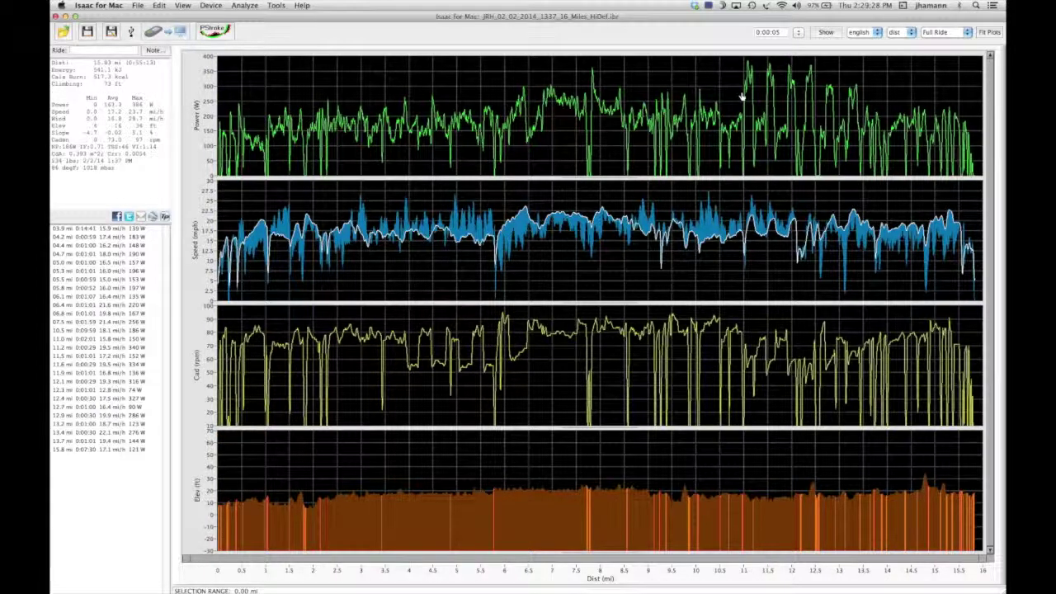
pyautogui.moveTo(742, 97); pyautogui.dragTo(752, 96)
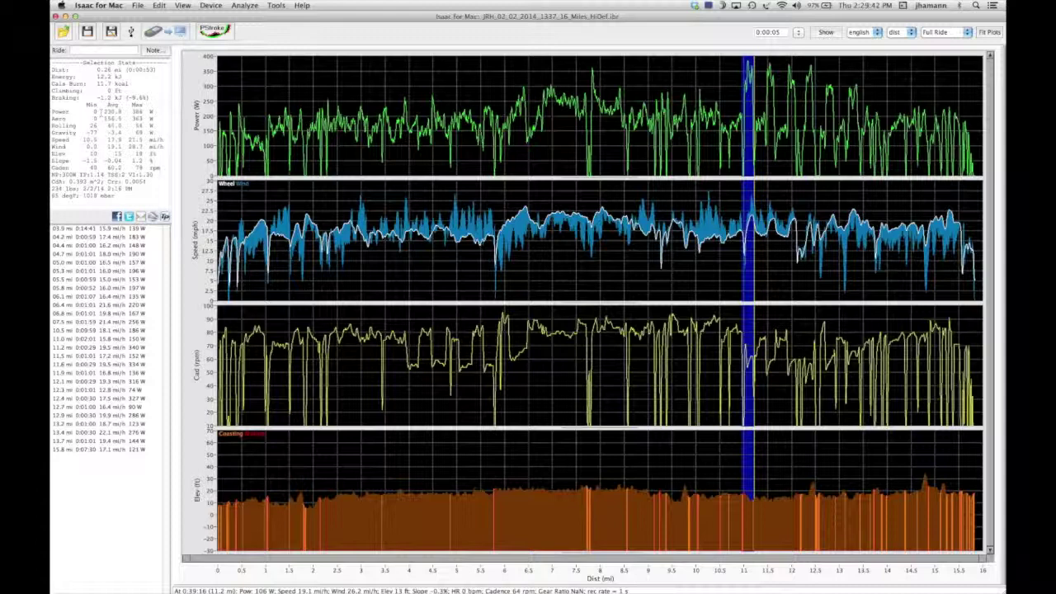
pyautogui.click(368, 86)
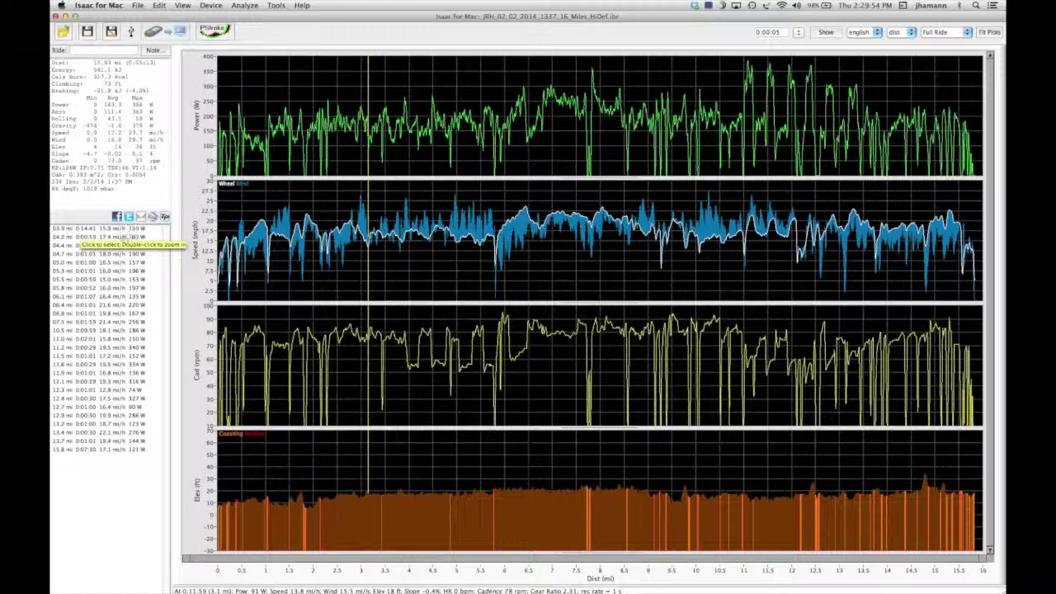
# Step through individual laps in the list, from the 4.2 mi lap to the 11.2 mi lap, to examine each one's statistics.
pyautogui.click(122, 238)
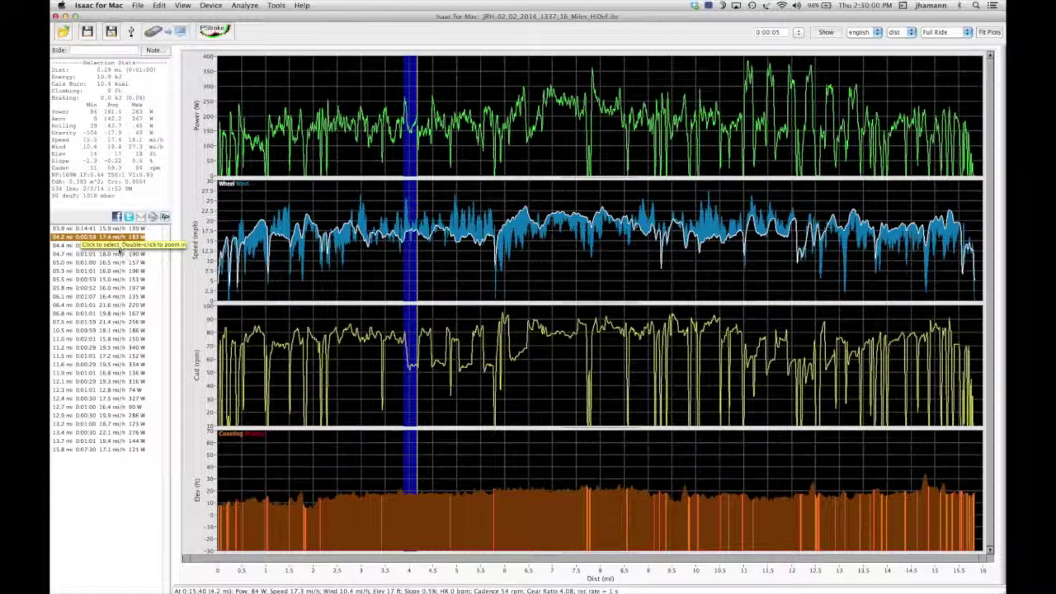
pyautogui.click(118, 255)
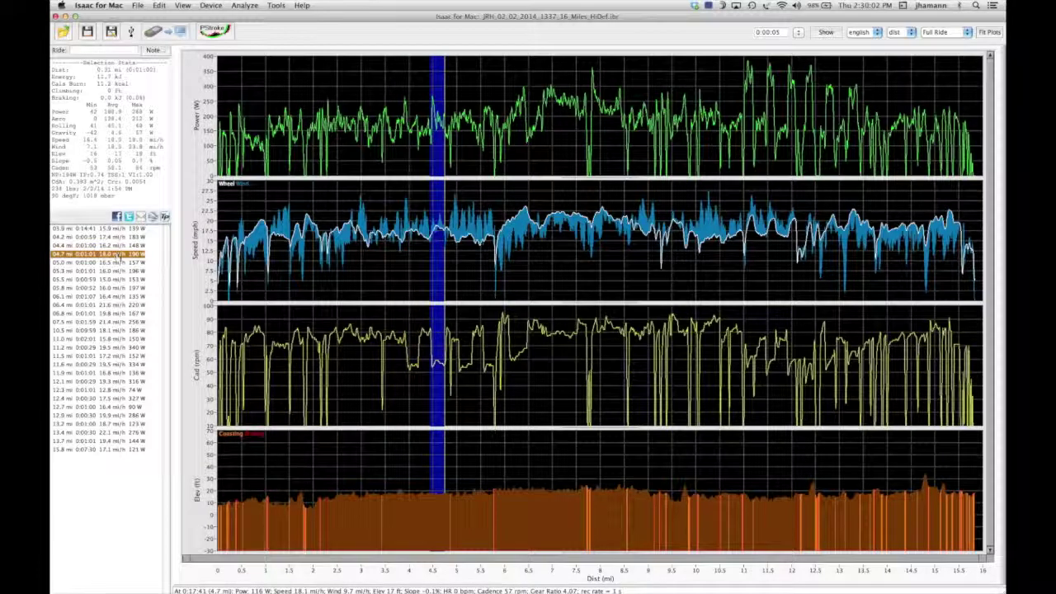
pyautogui.click(109, 262)
pyautogui.click(99, 270)
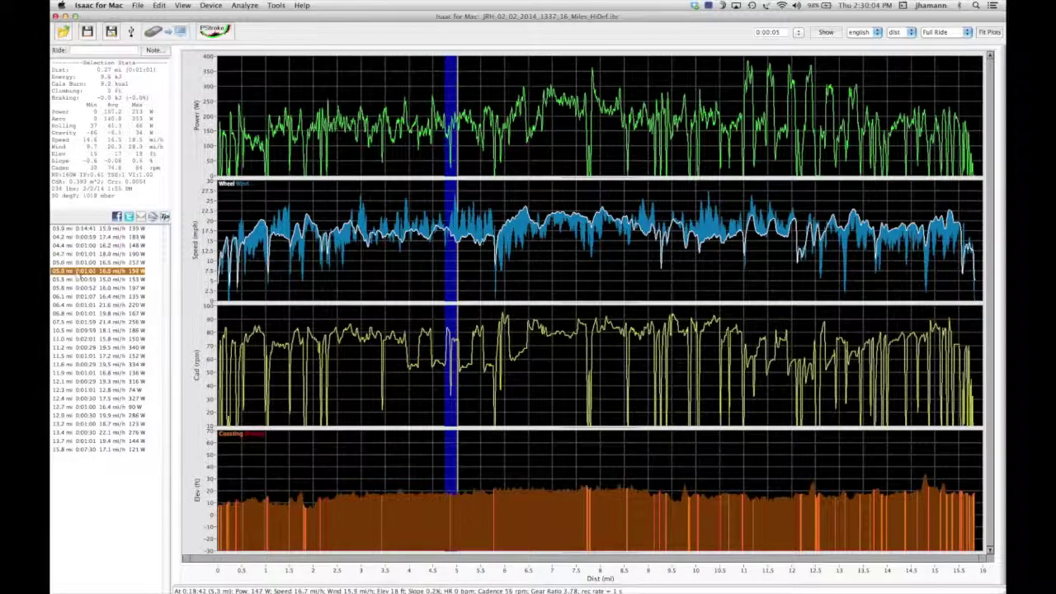
pyautogui.click(80, 279)
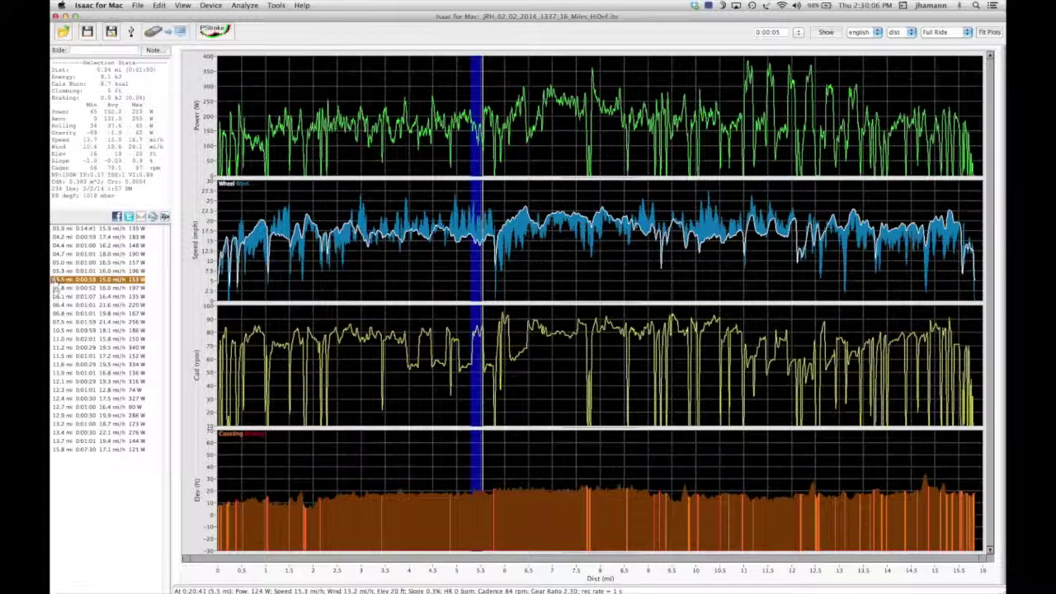
pyautogui.click(56, 288)
pyautogui.click(58, 296)
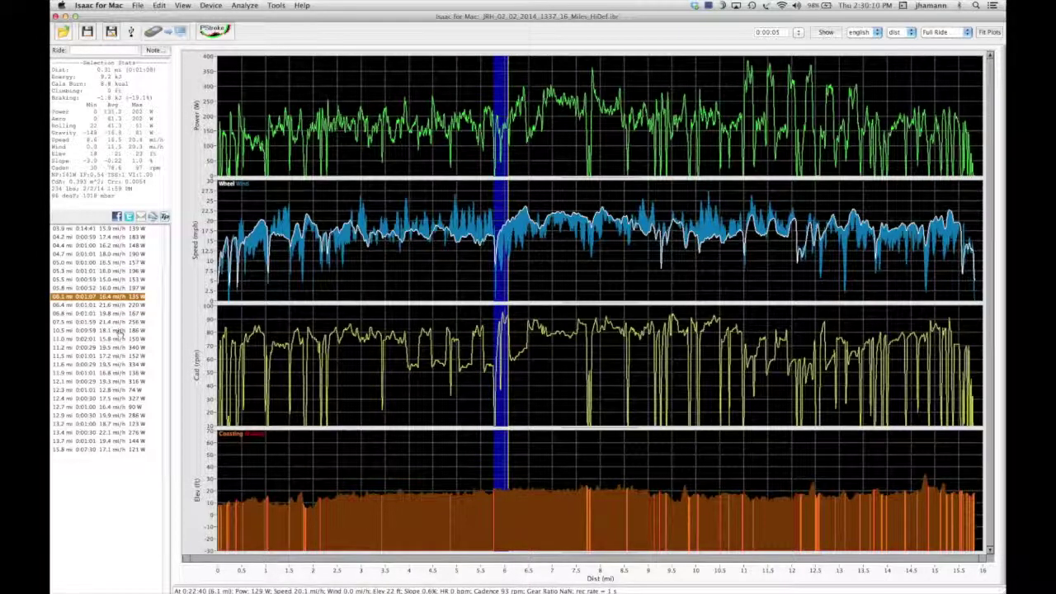
pyautogui.click(120, 323)
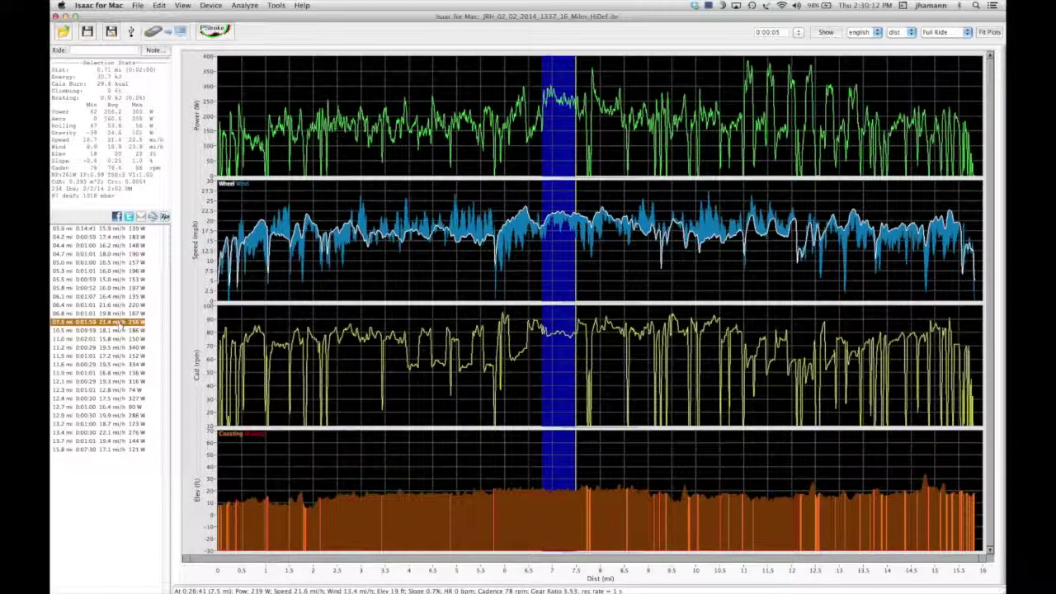
pyautogui.click(121, 340)
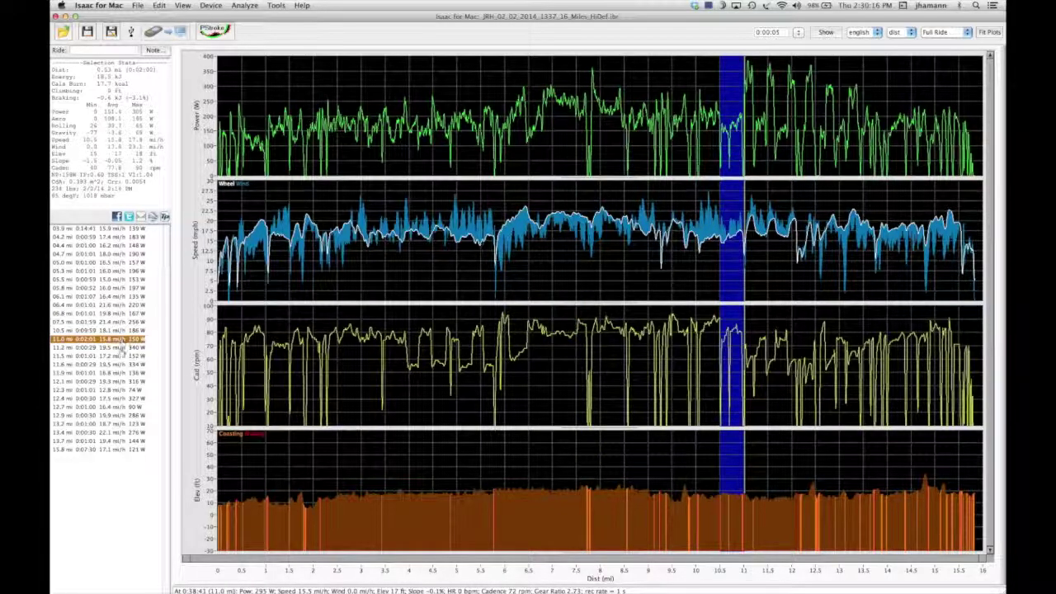
pyautogui.click(122, 349)
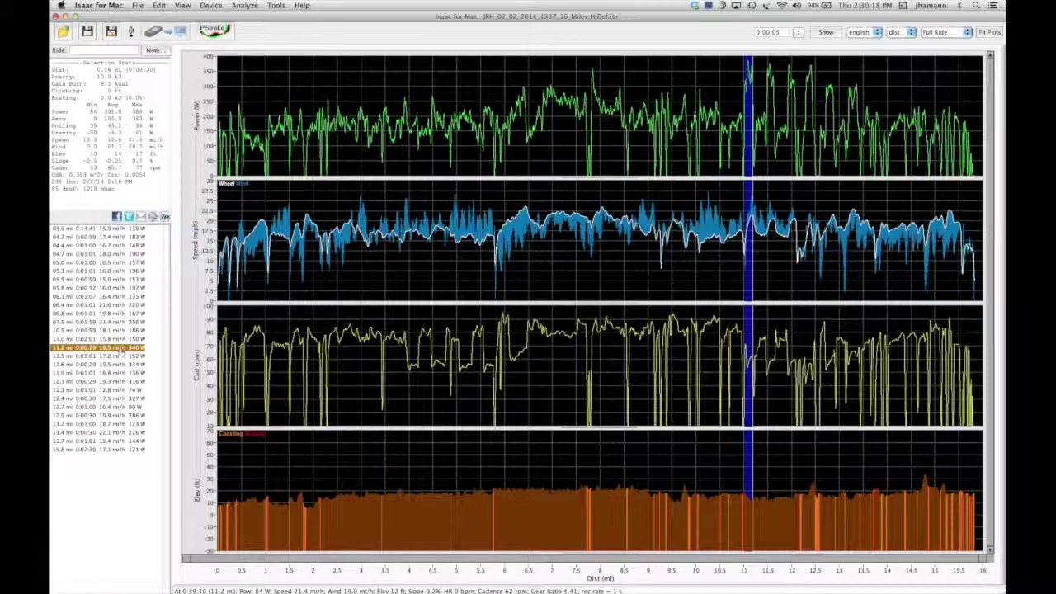